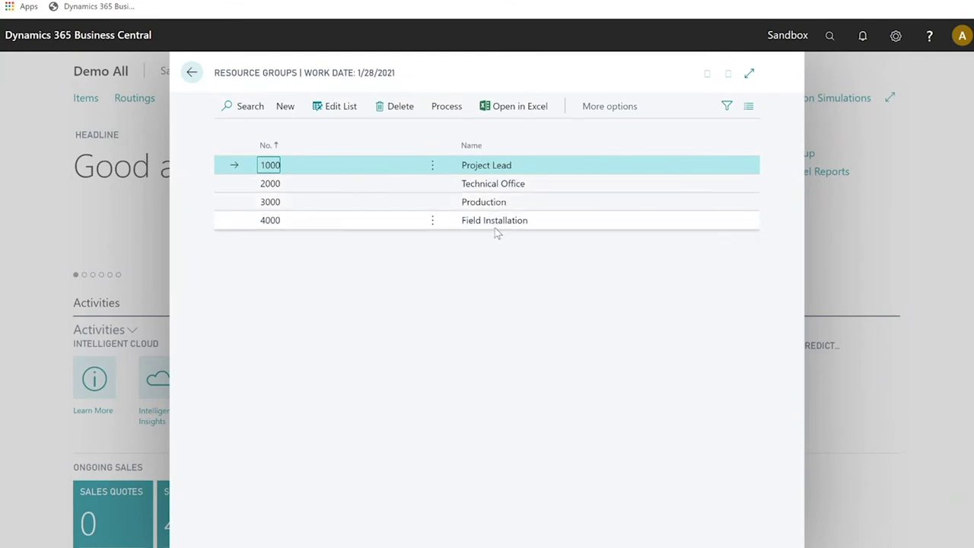
Step: Leave the resource groups and open the Resources list in the wide page layout
click(186, 76)
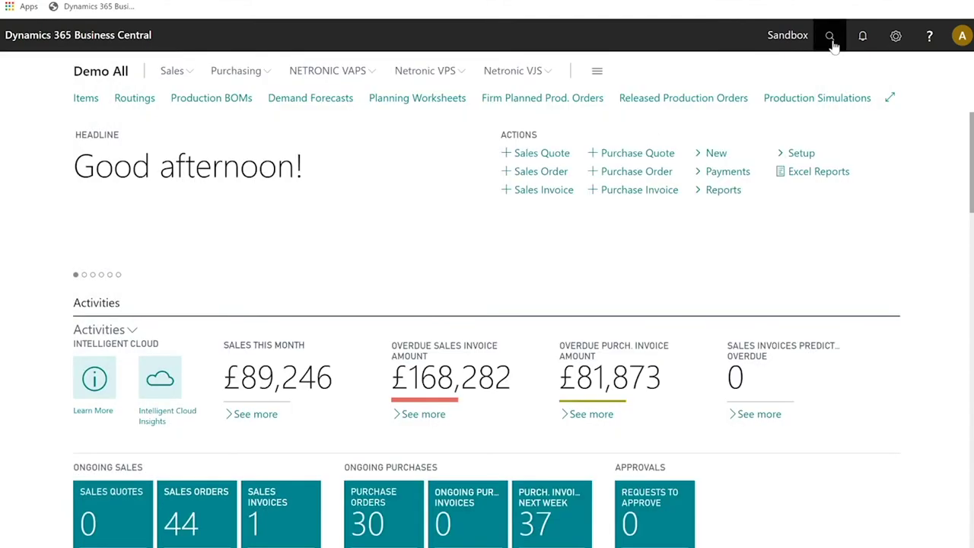
click(831, 43)
text(resources)
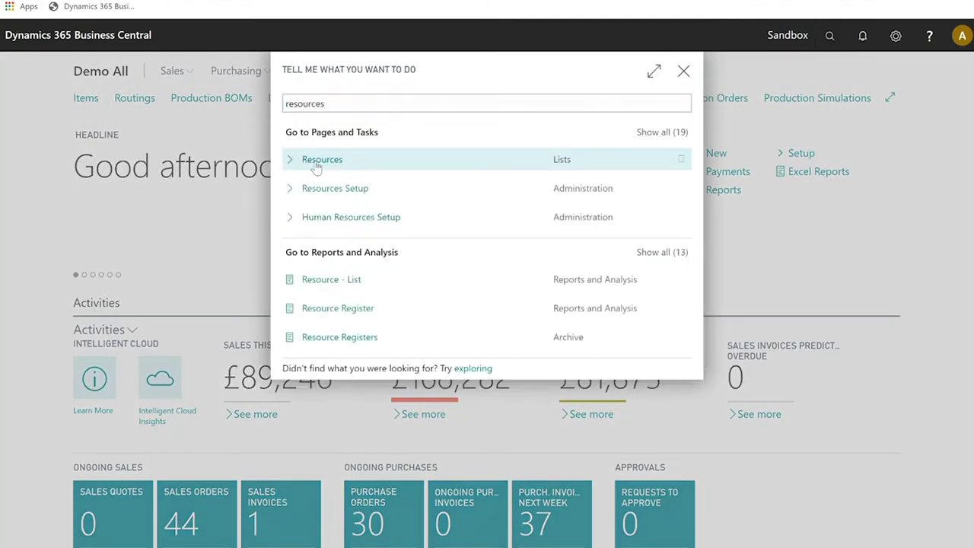
click(315, 160)
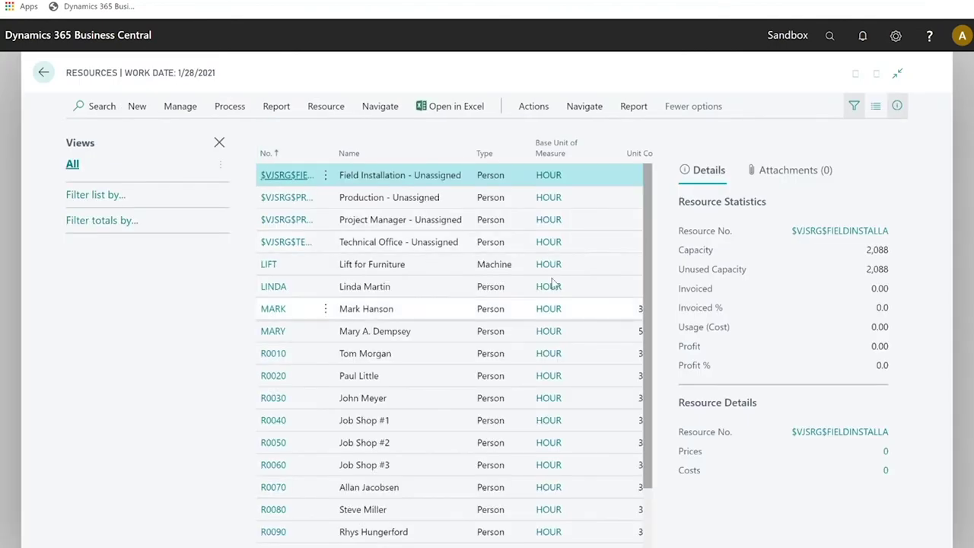
click(897, 73)
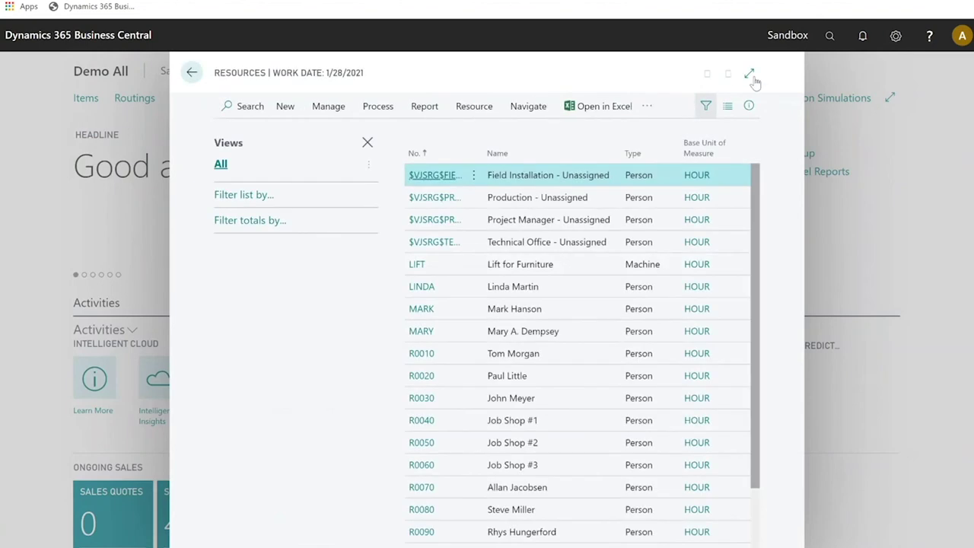
click(749, 76)
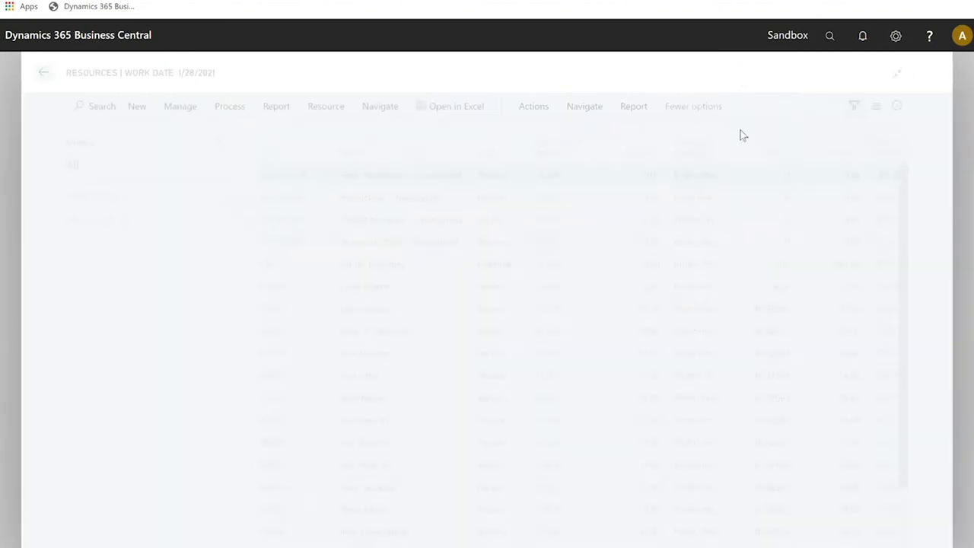
Step: Add a Resource Group No. filter to the Resources list and set it to 1000, Project Lead
click(853, 107)
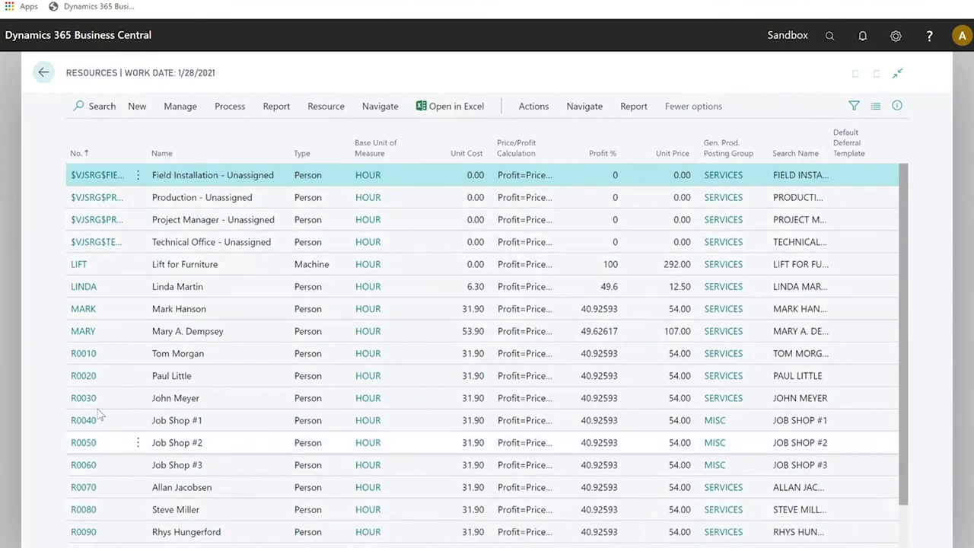
click(854, 108)
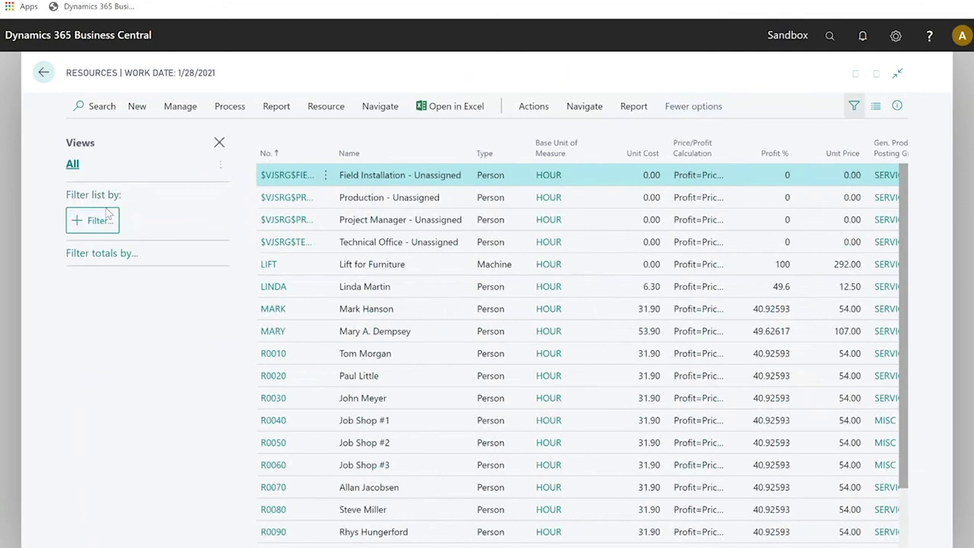
click(105, 228)
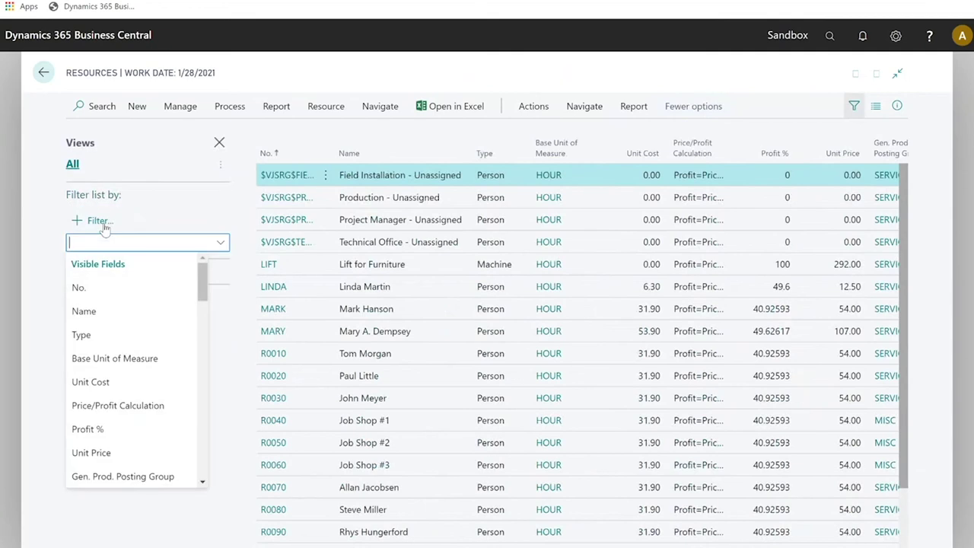
text(Resource Group No.)
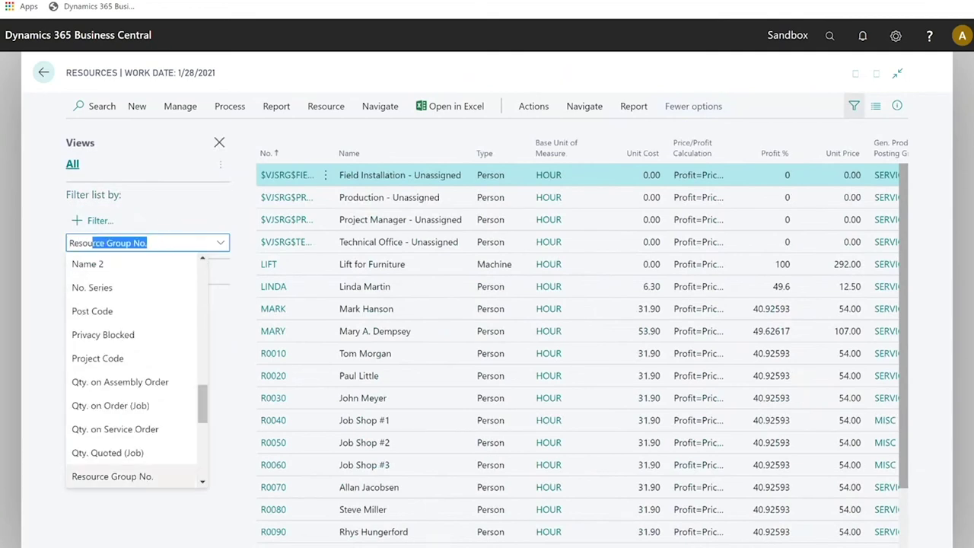
key(Return)
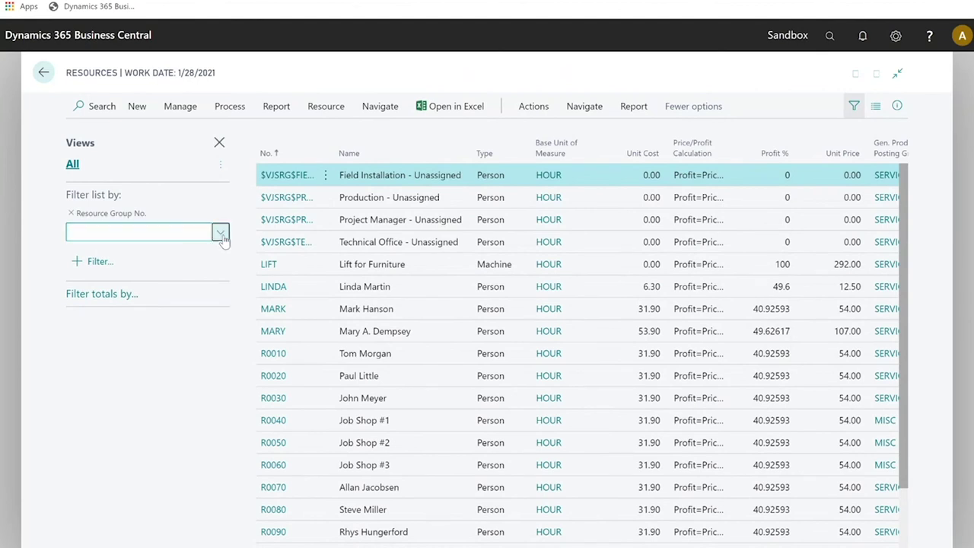
click(220, 233)
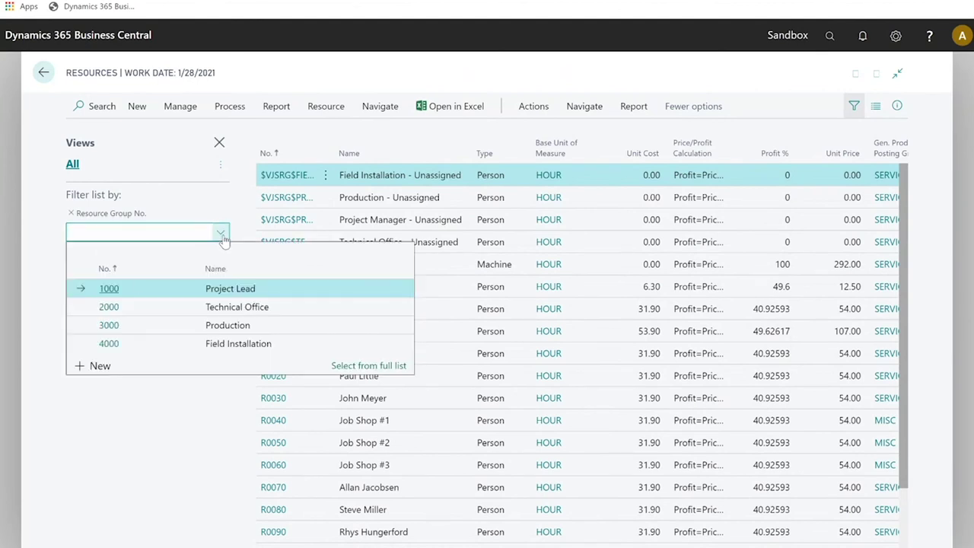
click(107, 293)
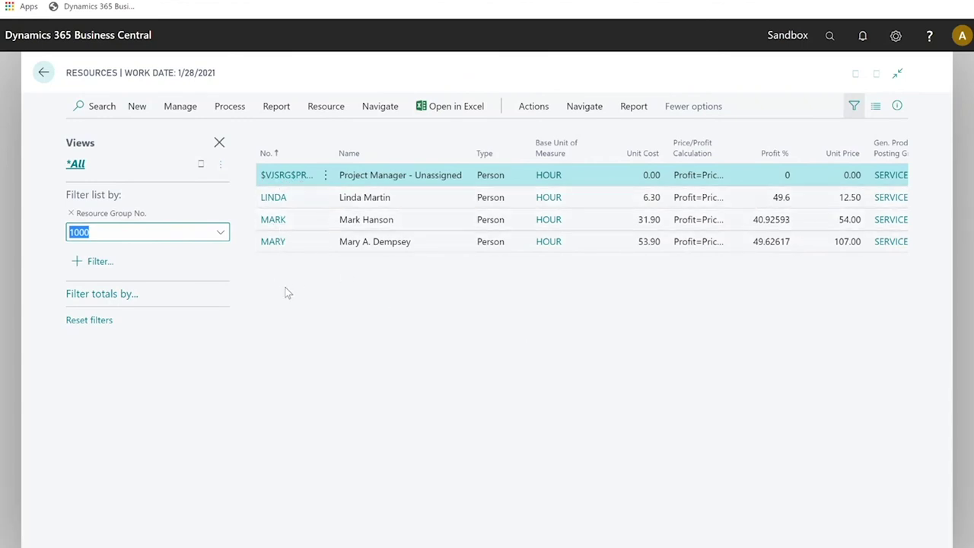
Step: Switch the Resource Group No. filter to 2000, Technical Office, and after that to 4000, Field Installation
click(220, 232)
click(103, 307)
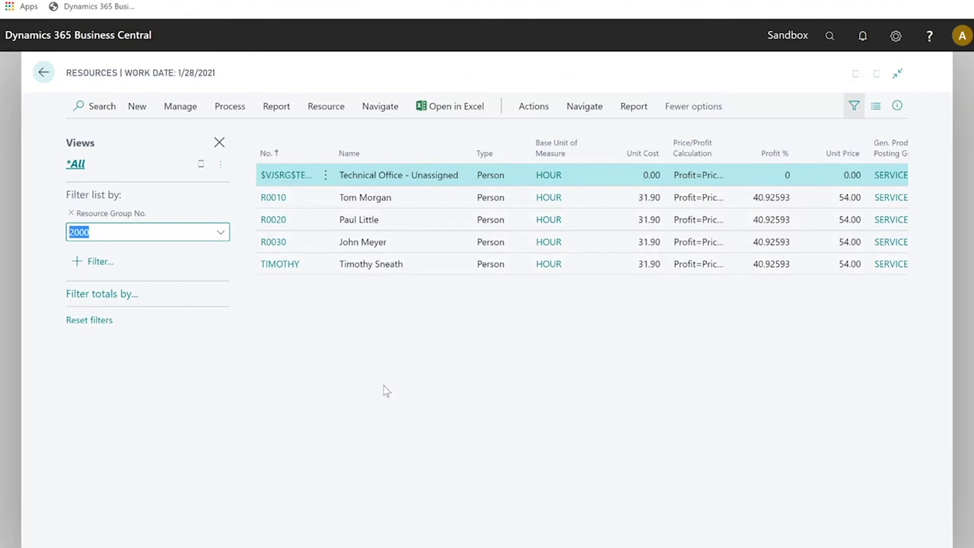
click(220, 232)
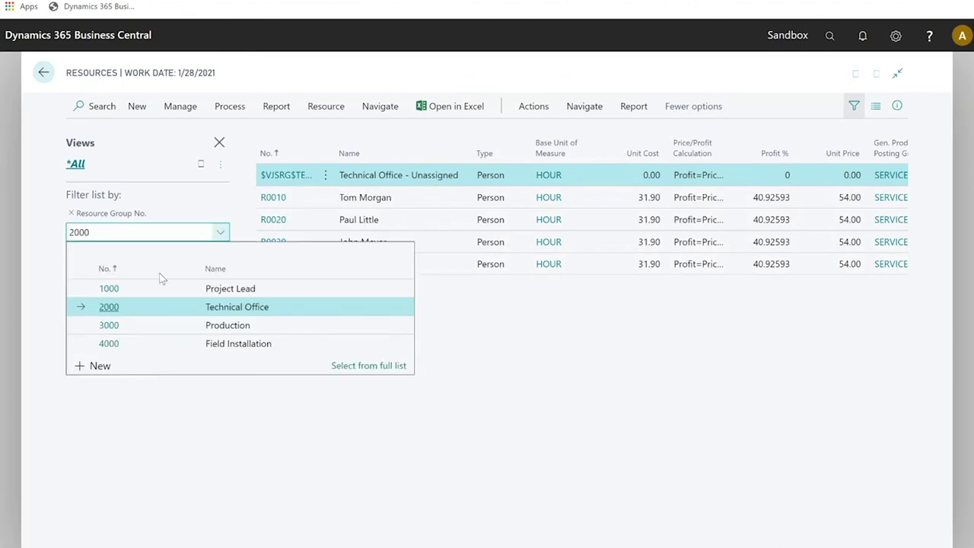
click(118, 343)
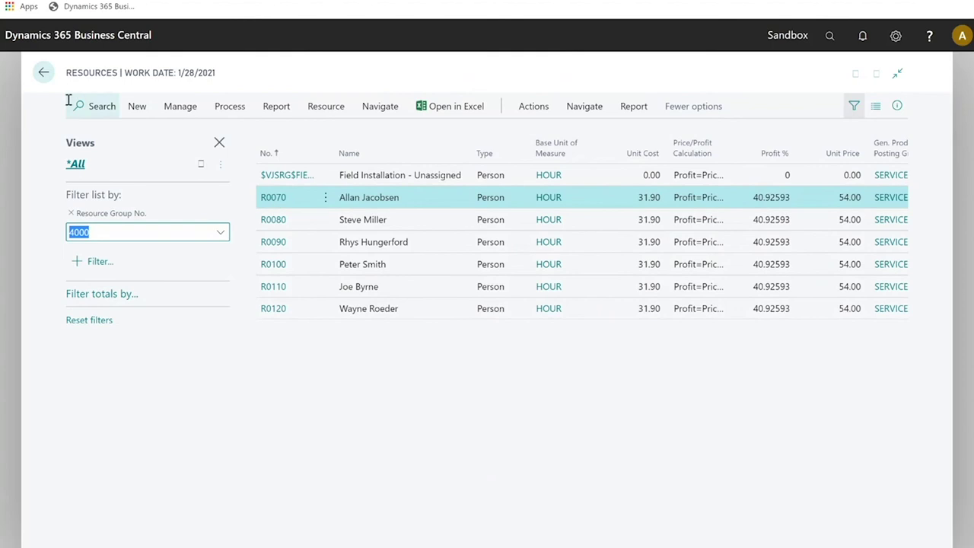
Step: Leave the Resources list and open the Jobs list
click(44, 76)
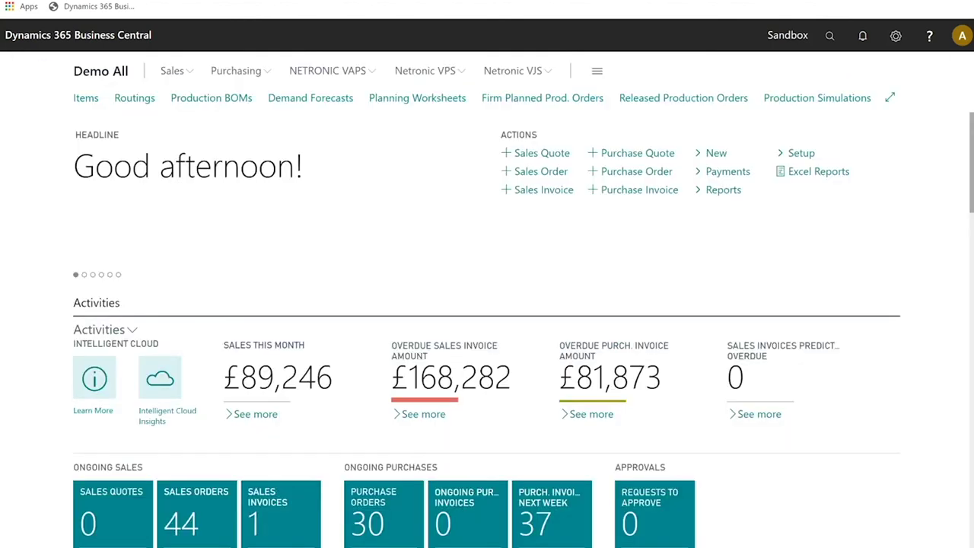
click(830, 35)
text(jobs)
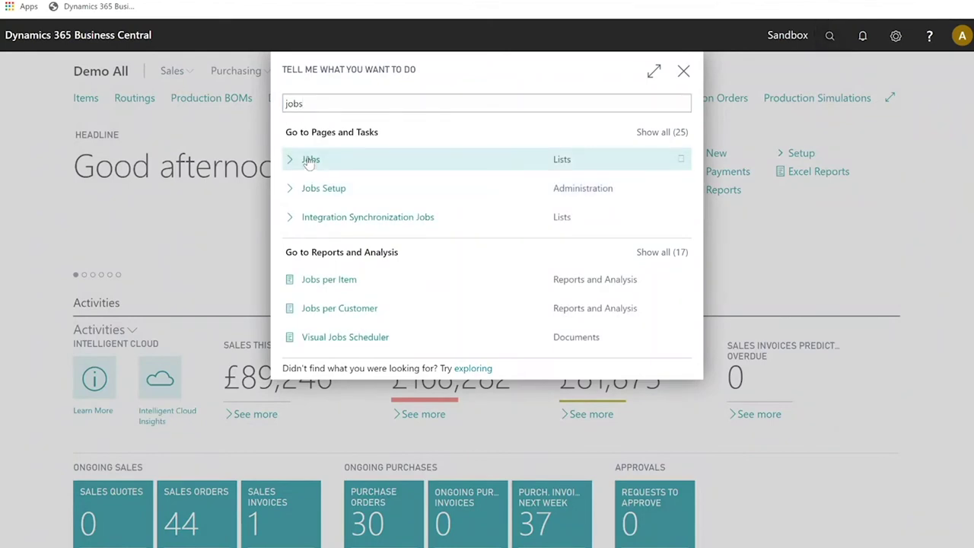
click(310, 161)
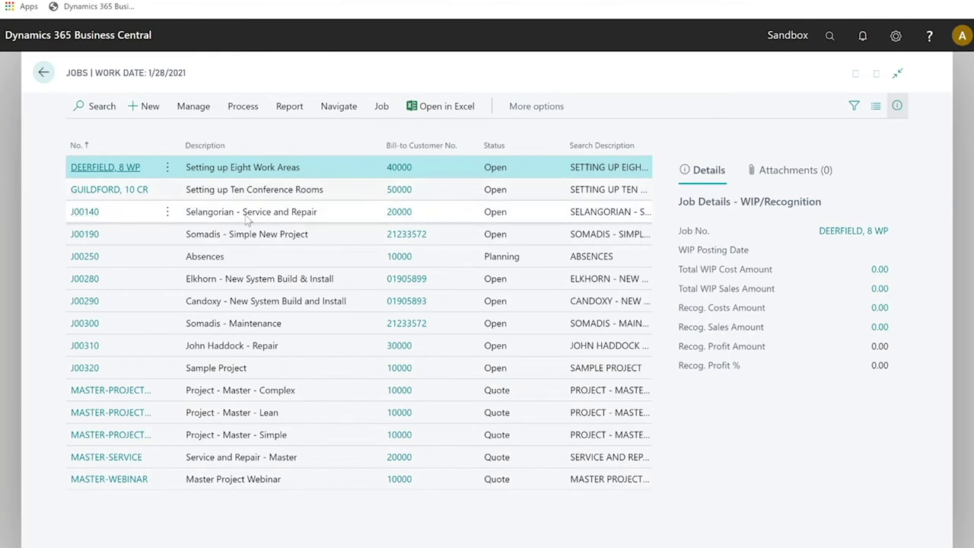
Step: Open the job card of J00140 Selangorian - Service and Repair and review its task list
click(92, 217)
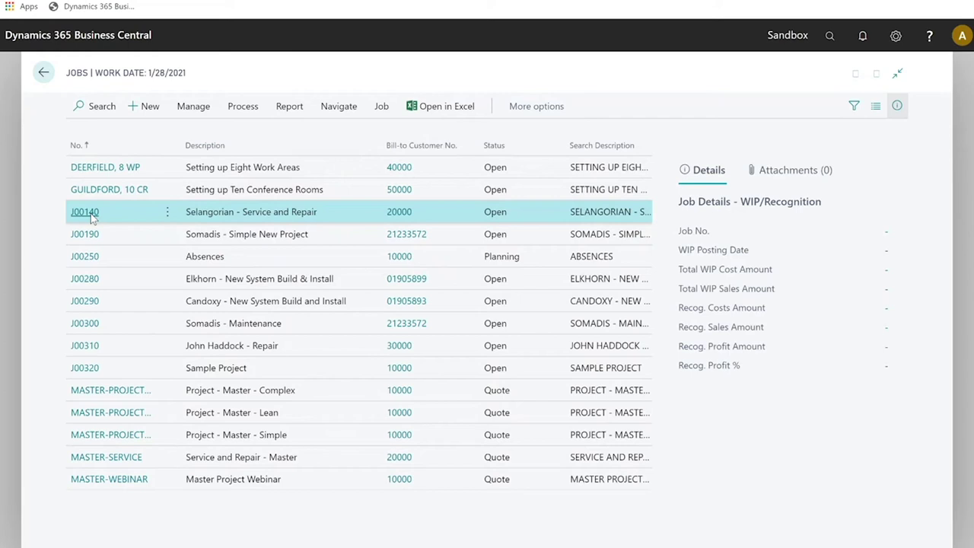
click(91, 217)
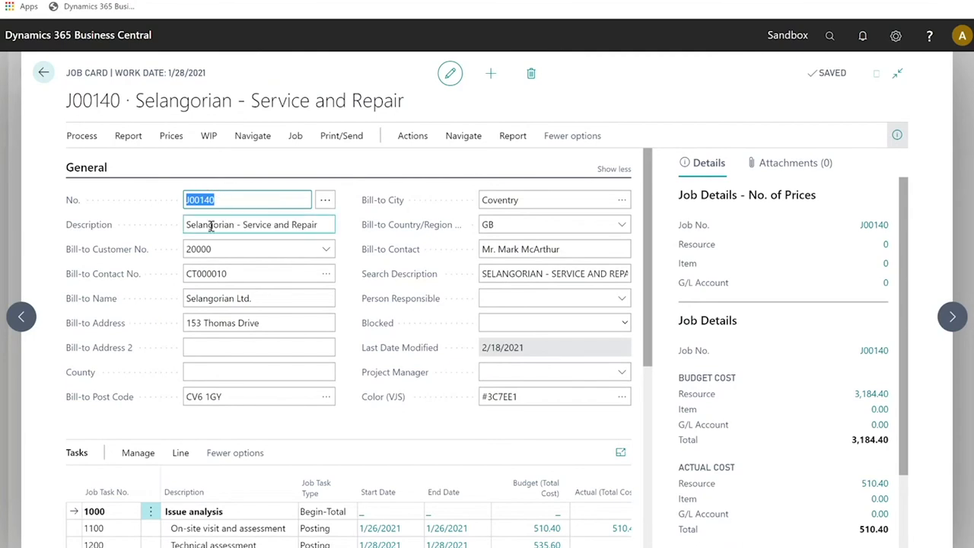
scroll(211, 226, down, 2)
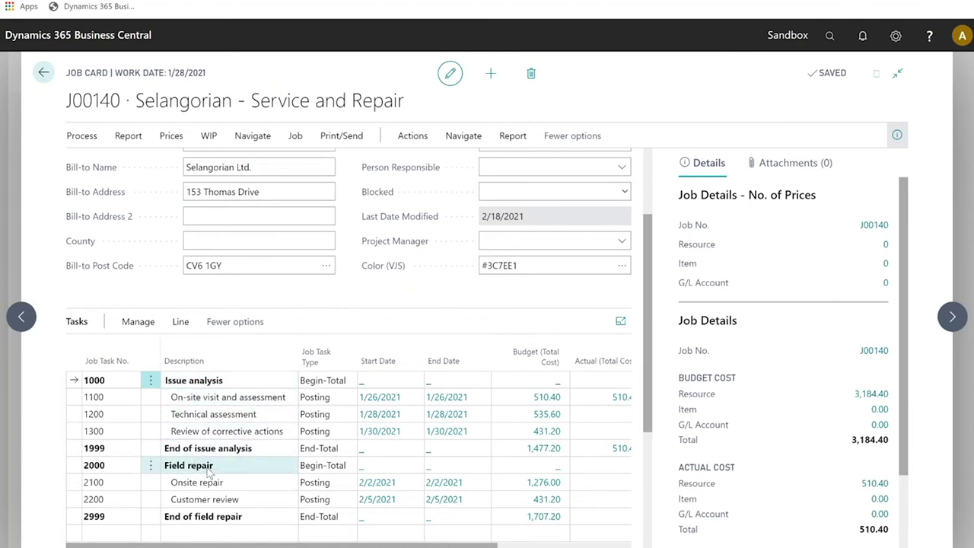
scroll(209, 472, down, 2)
scroll(207, 407, up, 2)
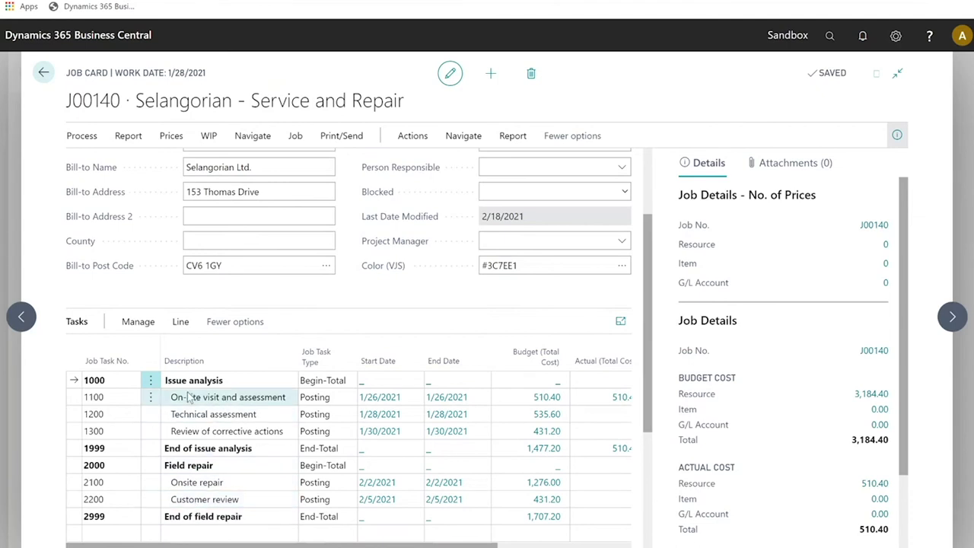
Step: View the job planning lines of task 1100, On-site visit and assessment, and return to the job card
click(263, 401)
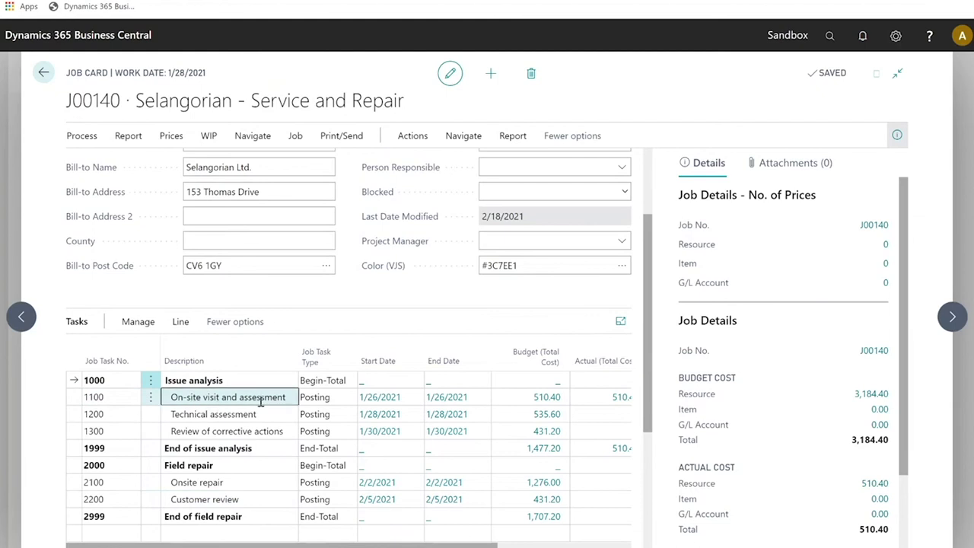
click(182, 330)
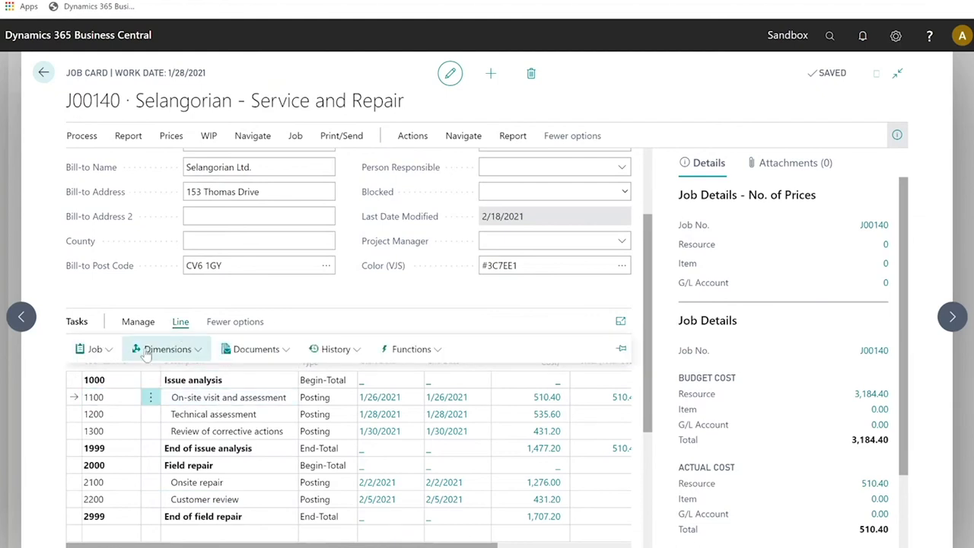
click(108, 351)
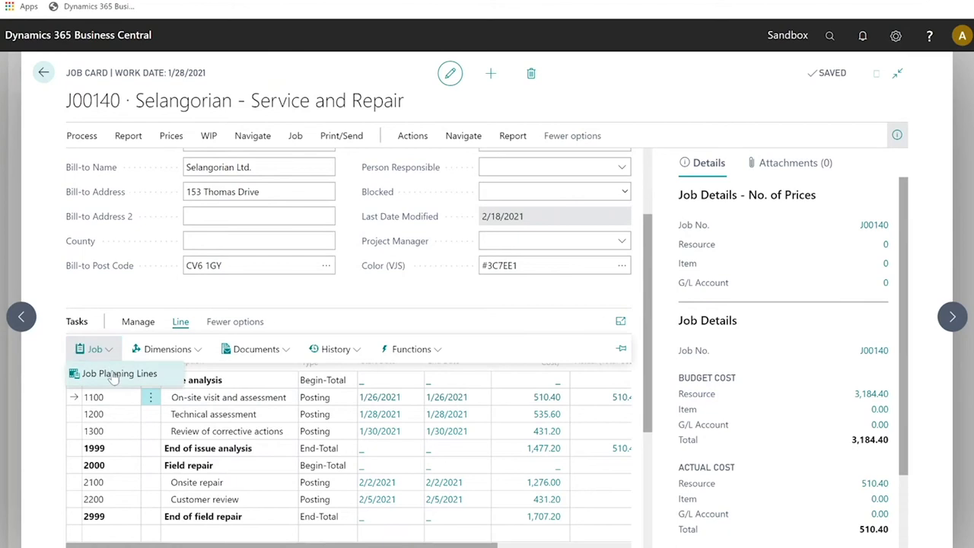
click(114, 373)
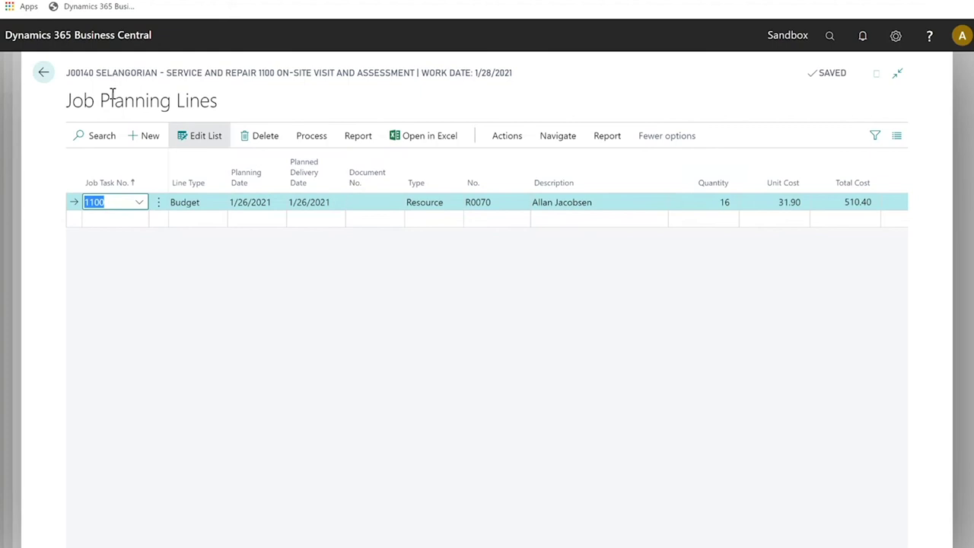
click(43, 73)
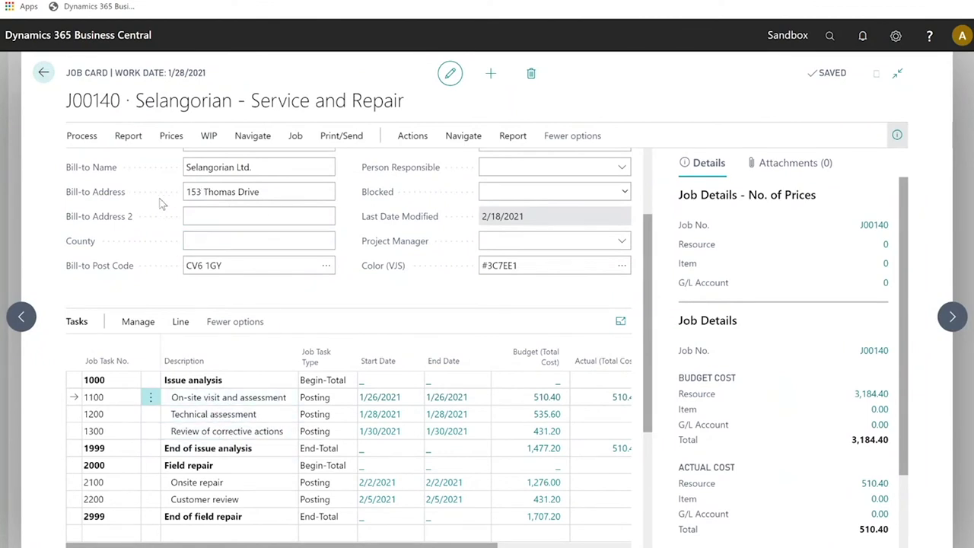
Step: Inspect the job's Color (VJS) setting in the color picker and close it without changing the color
scroll(147, 209, up, 2)
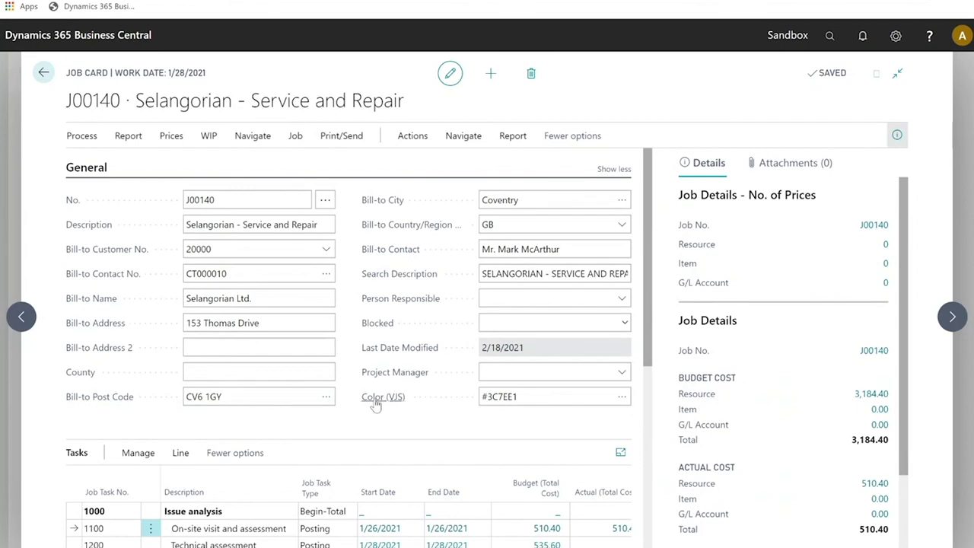
click(621, 398)
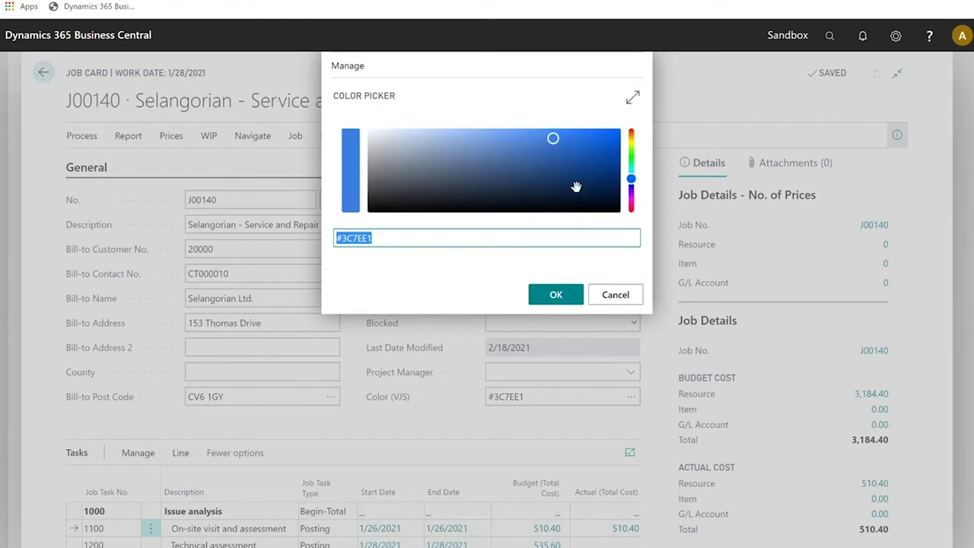
click(622, 299)
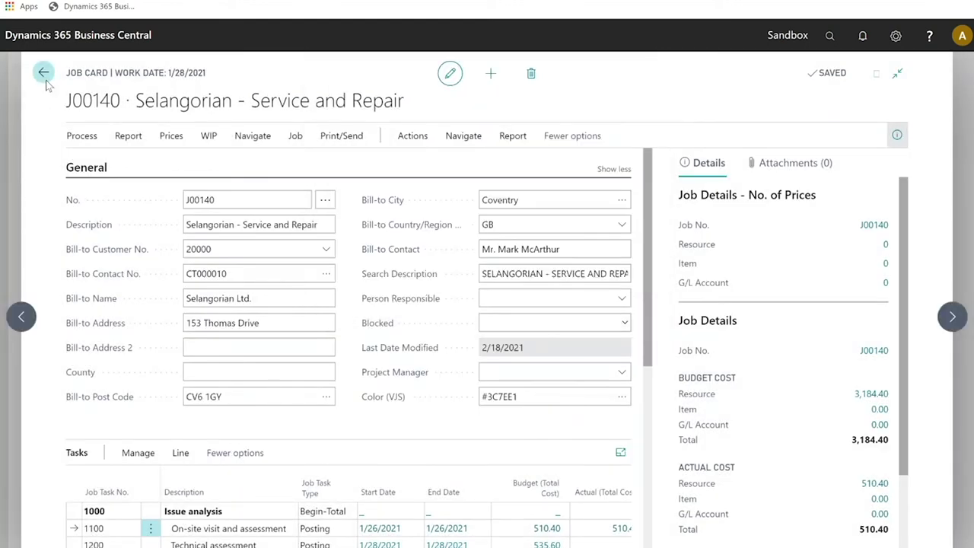
Step: Return from the job card to the home page and open the Visual Jobs Scheduler
click(45, 82)
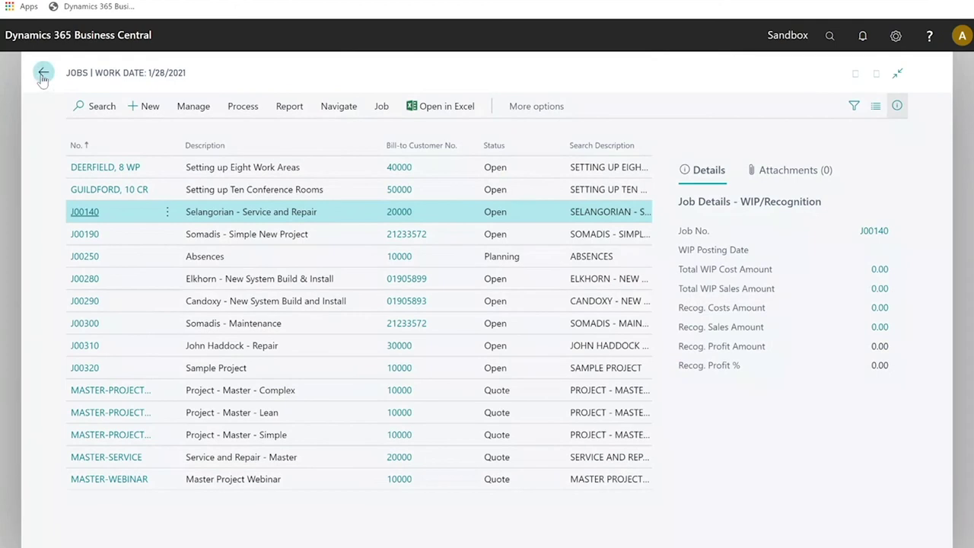
click(43, 76)
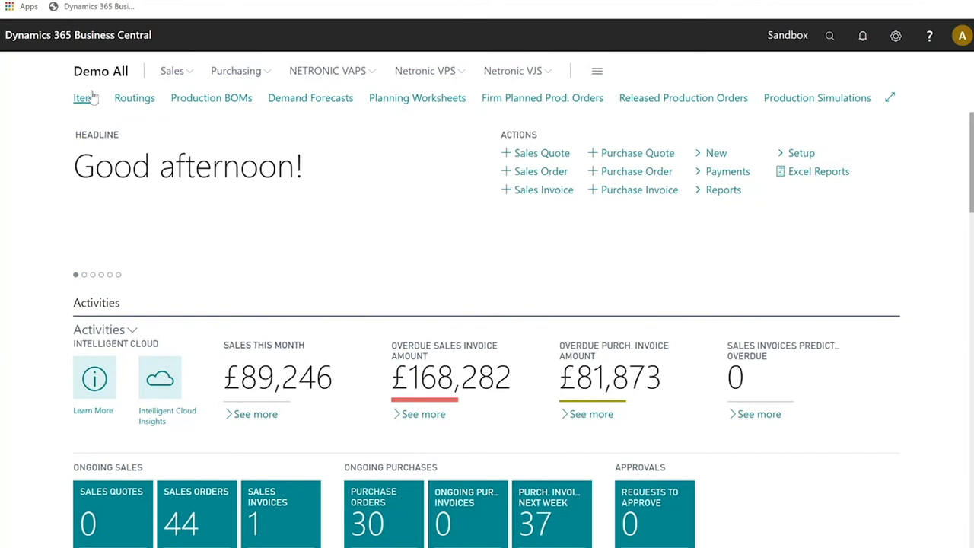
click(536, 74)
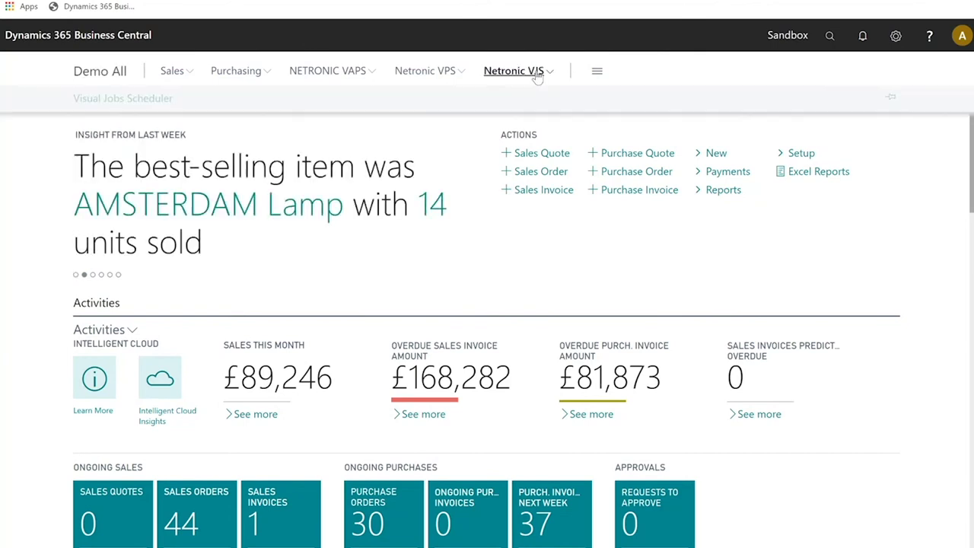
click(121, 99)
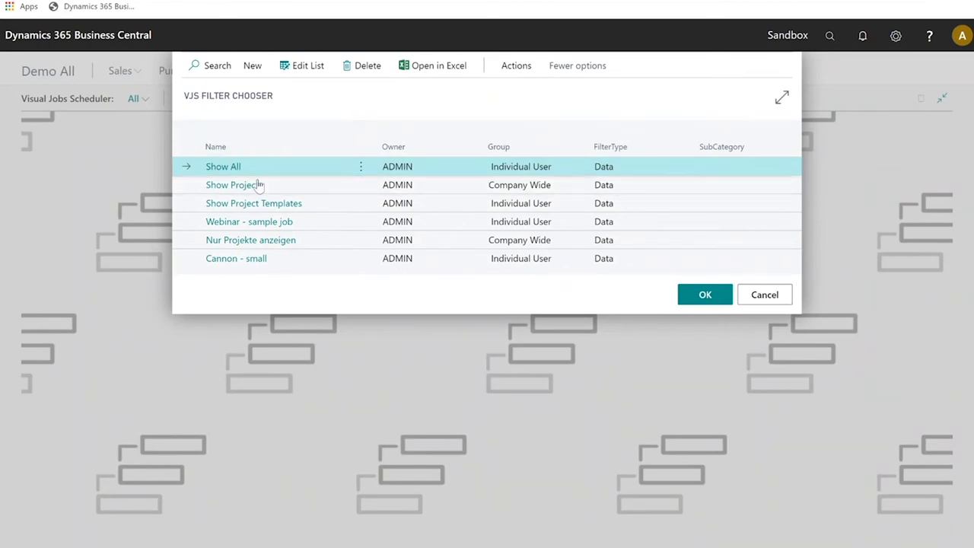
Step: Load the company-wide Show Projects filter in the scheduler and display the jobs on a weekly timeline
click(233, 186)
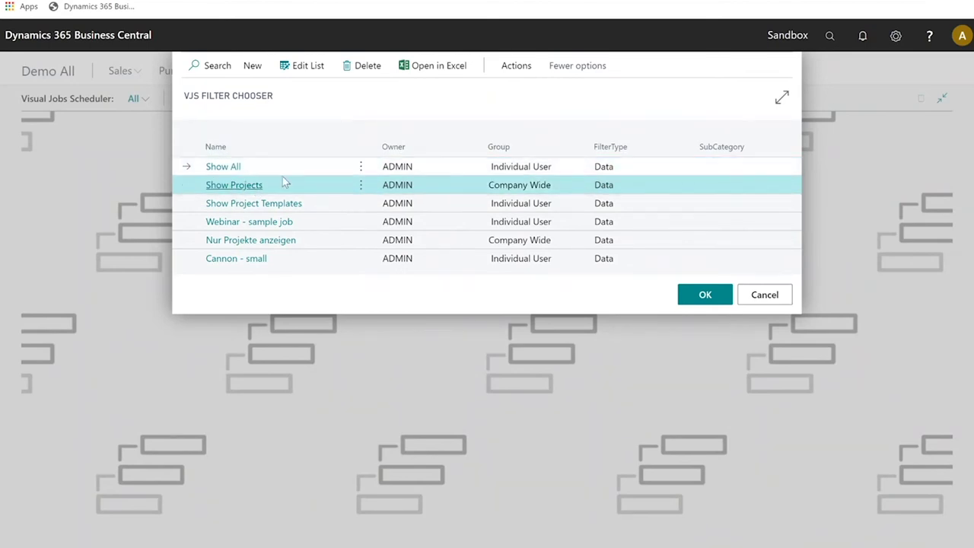
click(228, 187)
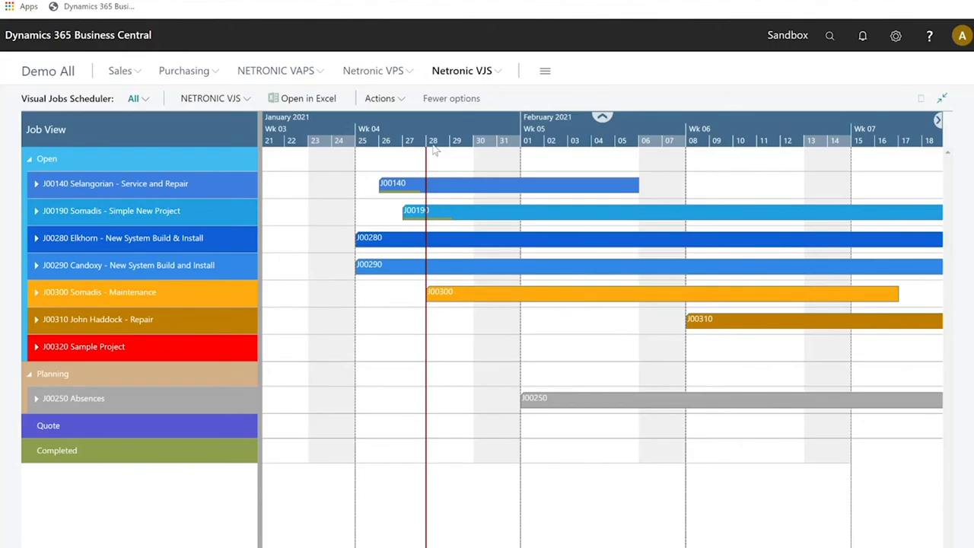
scroll(434, 135, down, 1)
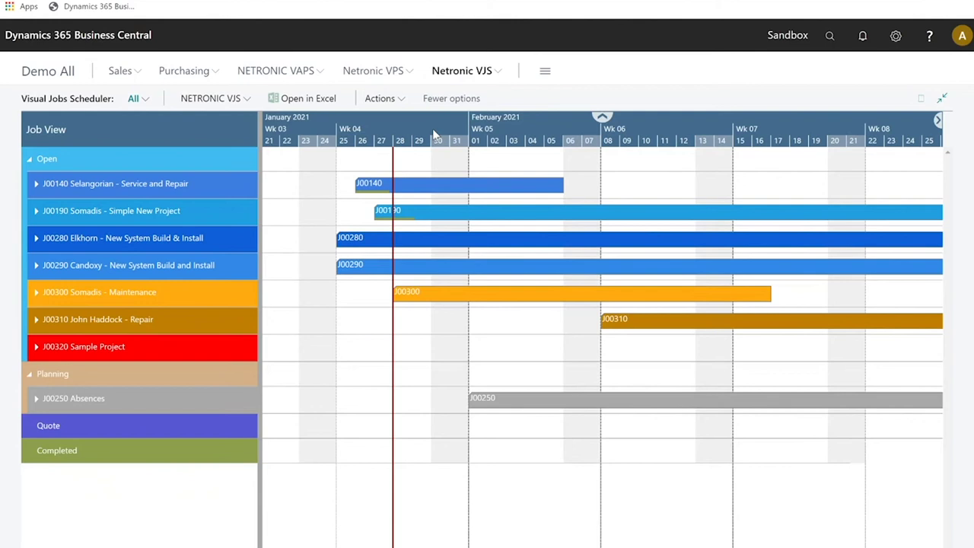
scroll(436, 134, down, 1)
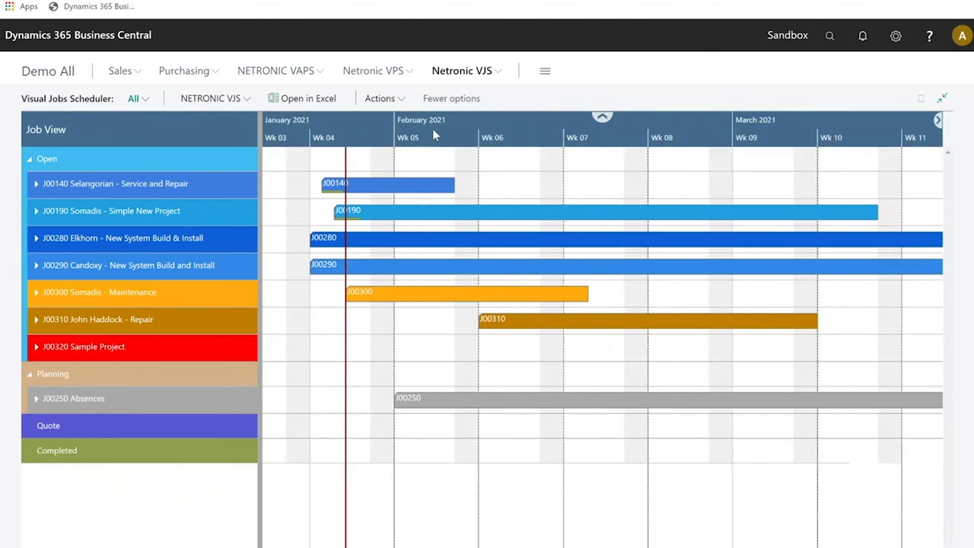